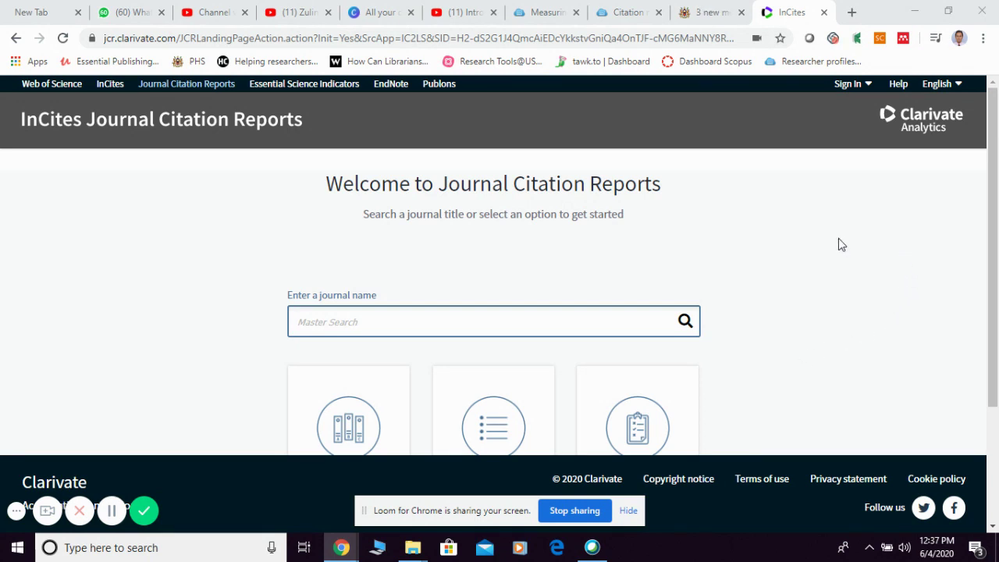
Open Browse by Category to list all 2018 JCR subject categories for SCIE and SSCI
scroll(799, 254, "down", 1)
scroll(799, 254, "down", 1)
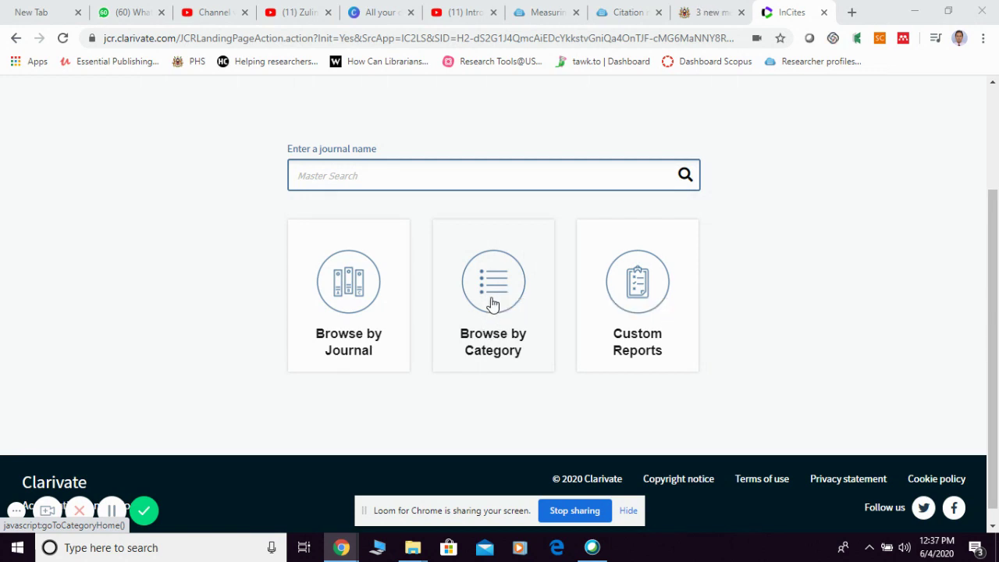
left_click(493, 304)
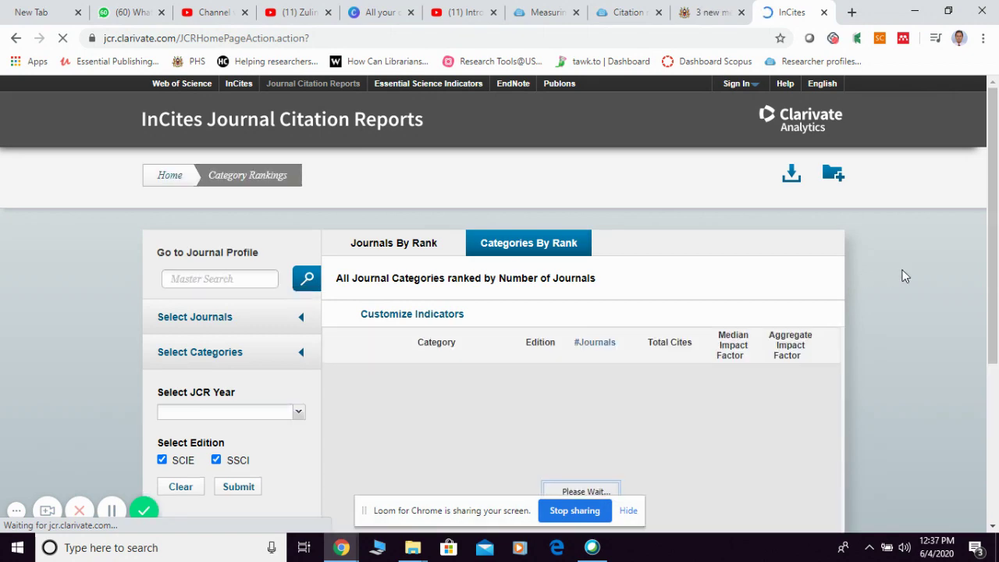
scroll(904, 276, "down", 1)
scroll(904, 276, "down", 1)
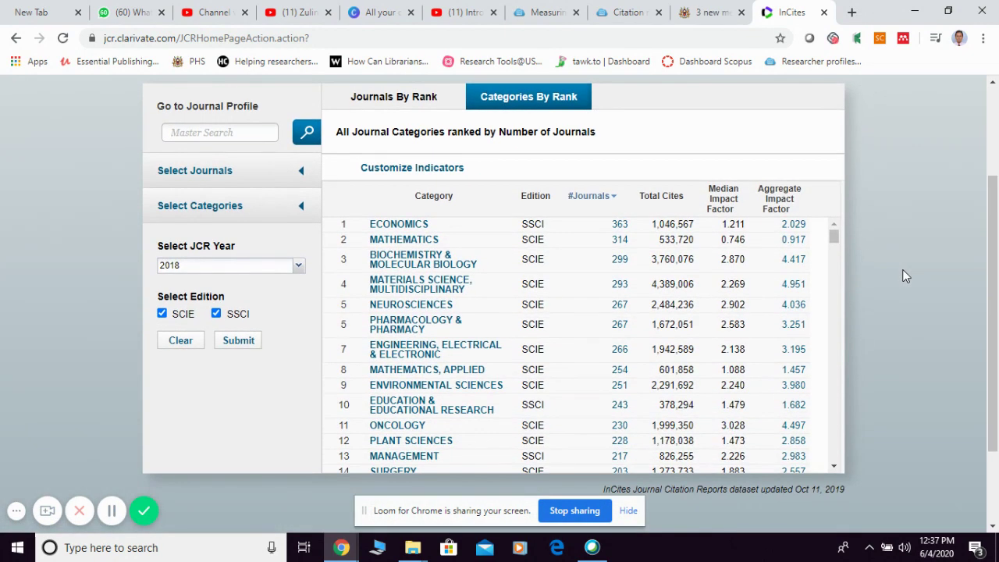
scroll(904, 275, "down", 1)
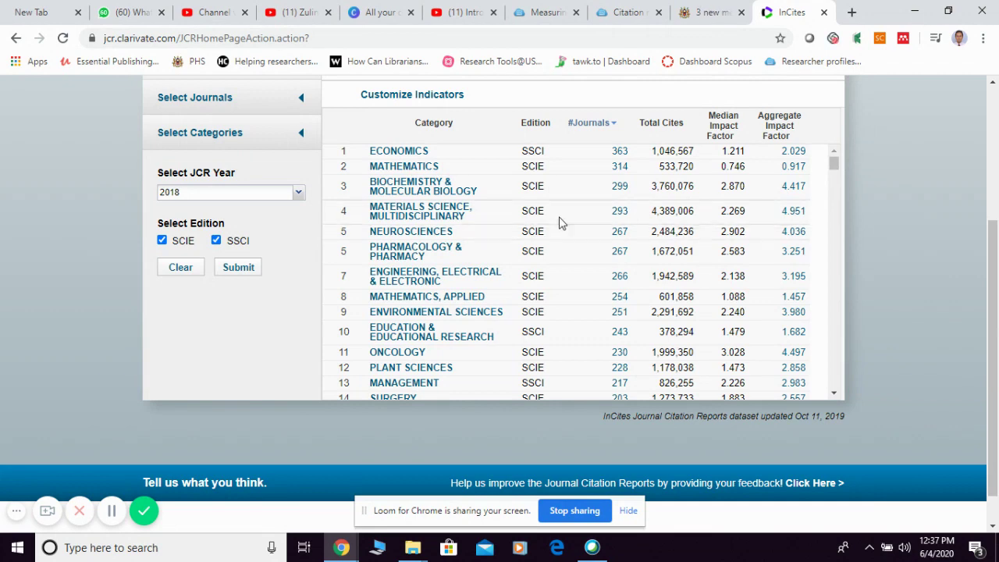
Sort the category list alphabetically by the Category column
scroll(624, 249, "up", 1)
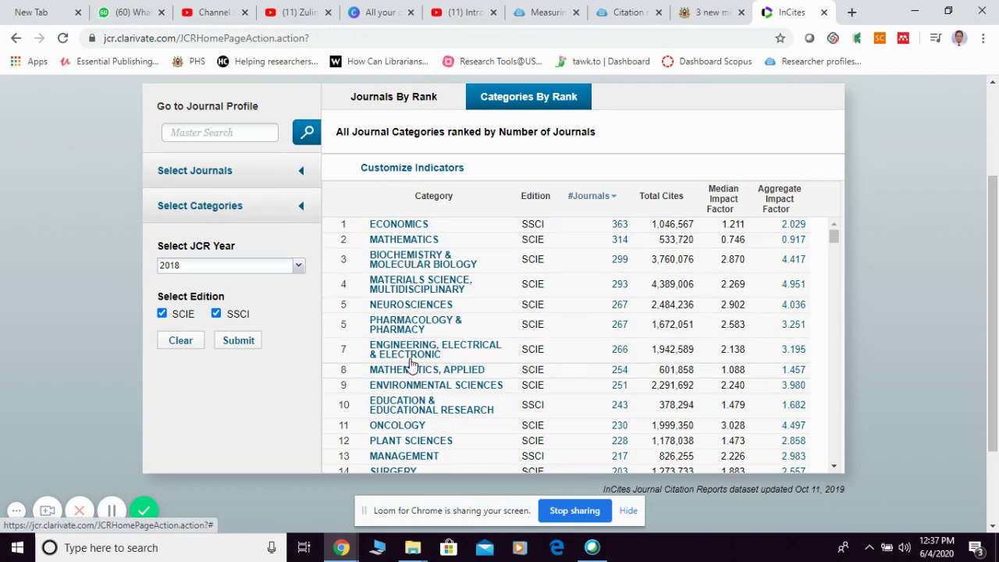
left_click(433, 196)
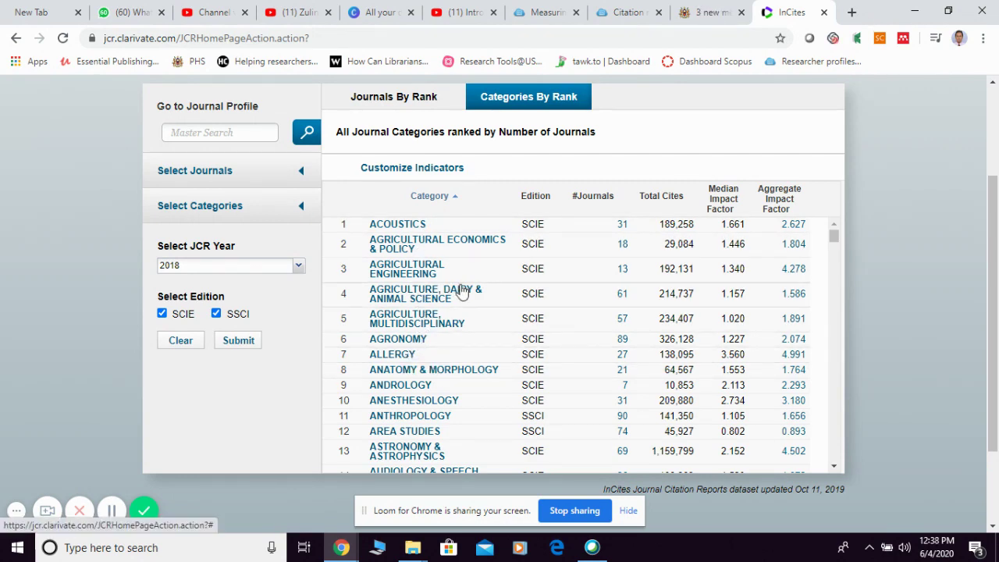
scroll(464, 290, "down", 1)
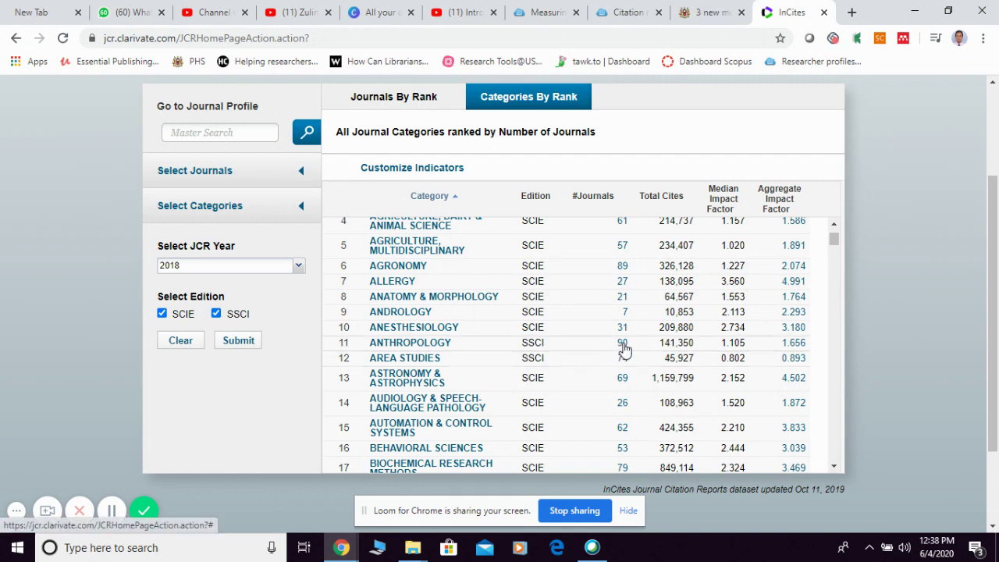
Show the 2018 SSCI Anthropology journals by impact factor, led by Journal of Peasant Studies
left_click(624, 351)
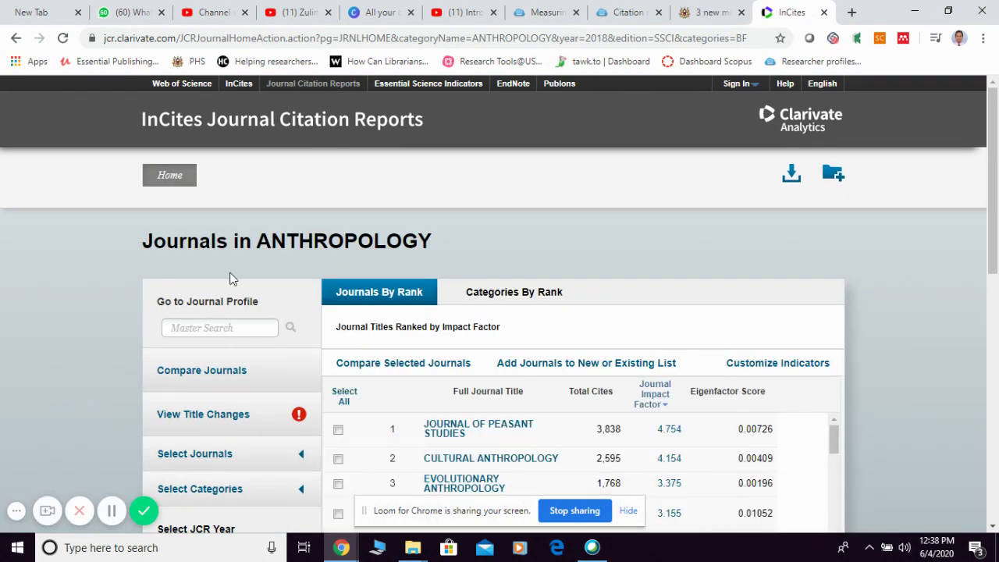
scroll(679, 370, "down", 1)
scroll(906, 414, "down", 2)
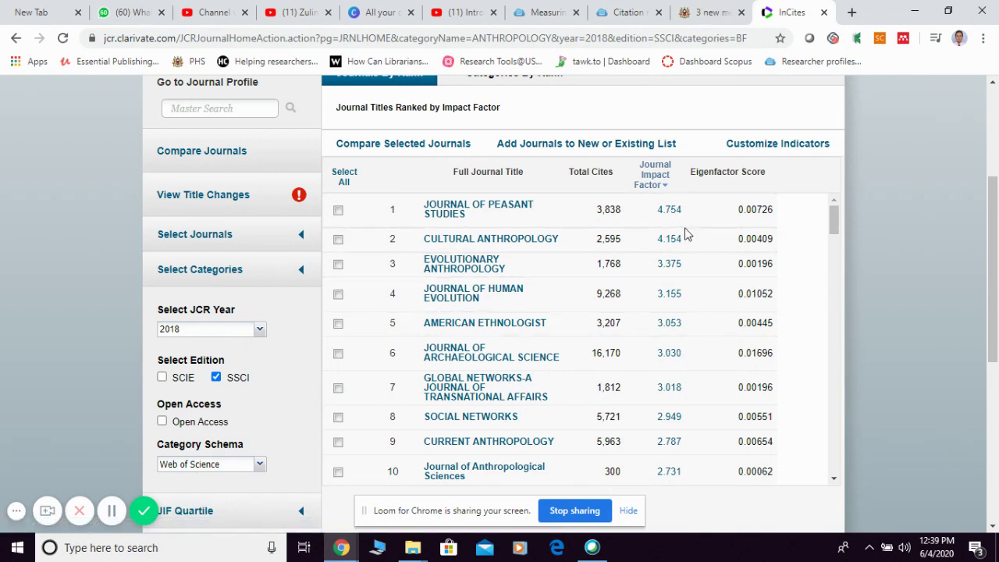
scroll(691, 272, "down", 3)
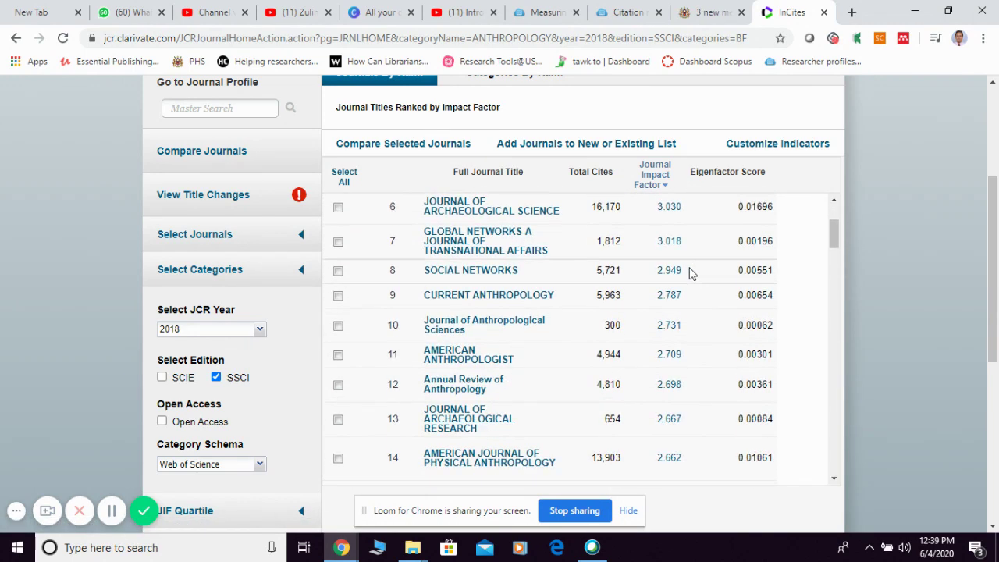
scroll(691, 273, "up", 1)
scroll(691, 273, "up", 2)
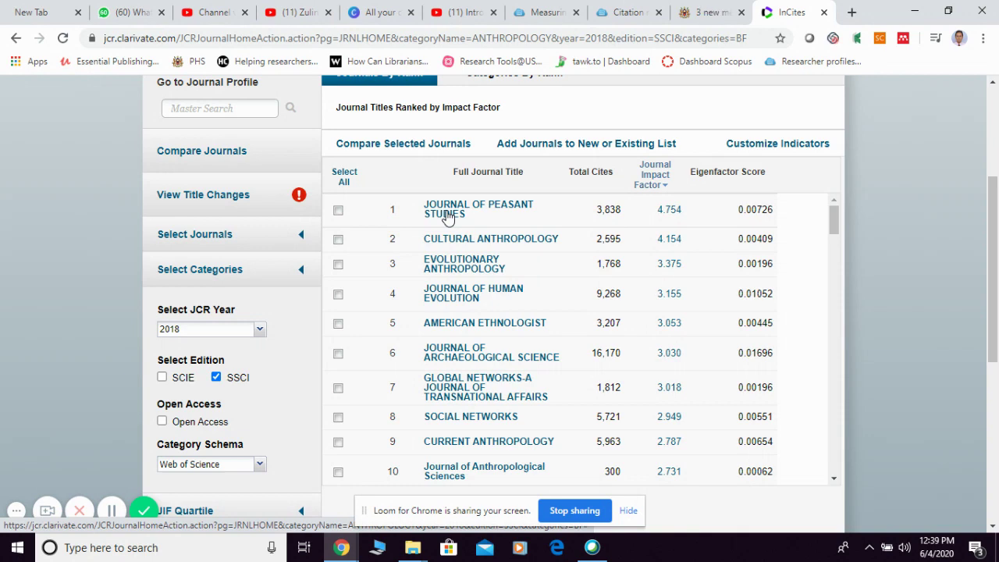
Open the Journal of Peasant Studies profile and review its 4.754 impact factor charts
left_click(446, 217)
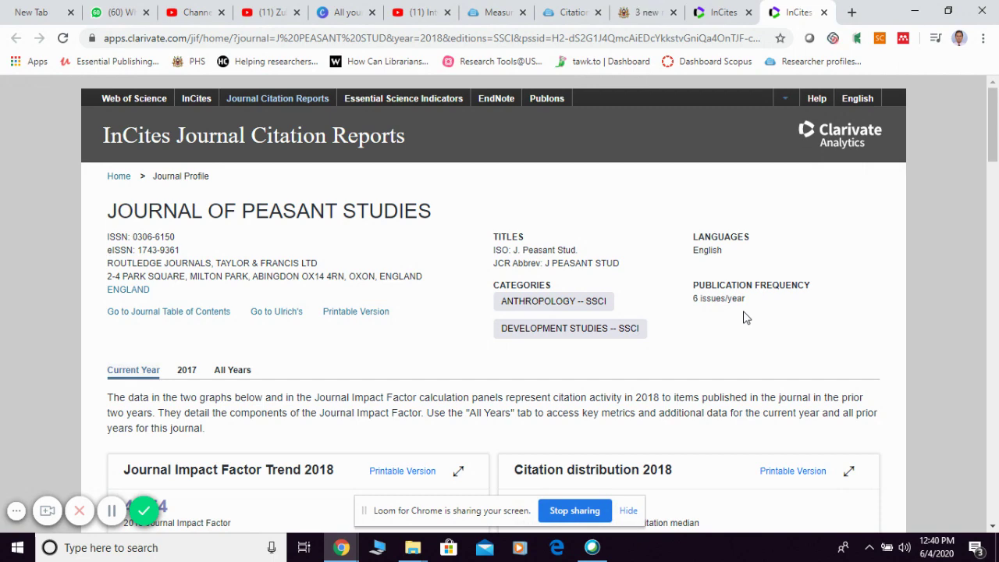
scroll(743, 317, "down", 2)
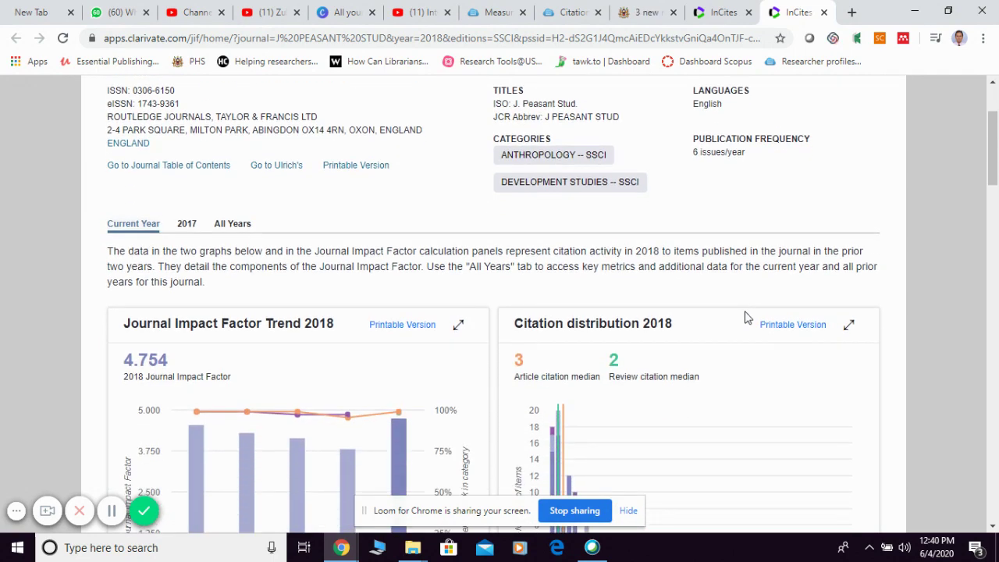
scroll(728, 320, "down", 2)
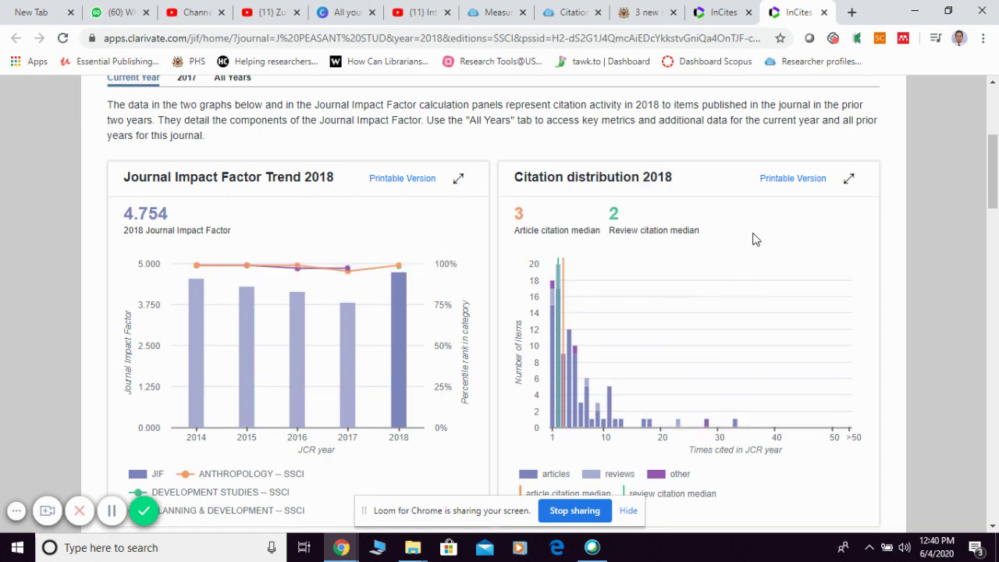
scroll(761, 240, "down", 1)
scroll(761, 240, "down", 1)
scroll(761, 240, "down", 2)
scroll(761, 241, "down", 1)
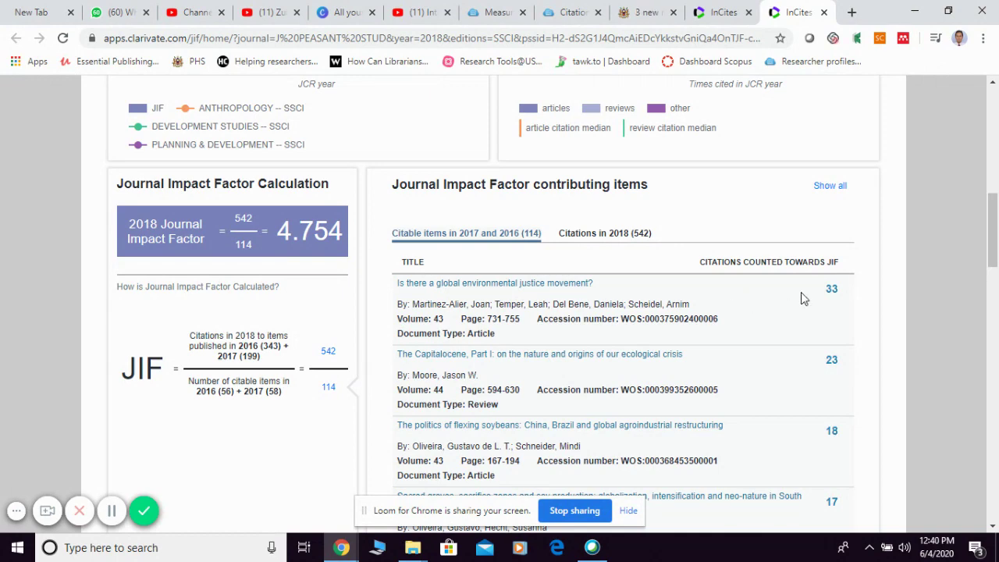
Scroll through the Journal of Peasant Studies profile to the bottom and back up
scroll(802, 297, "down", 1)
scroll(804, 299, "down", 2)
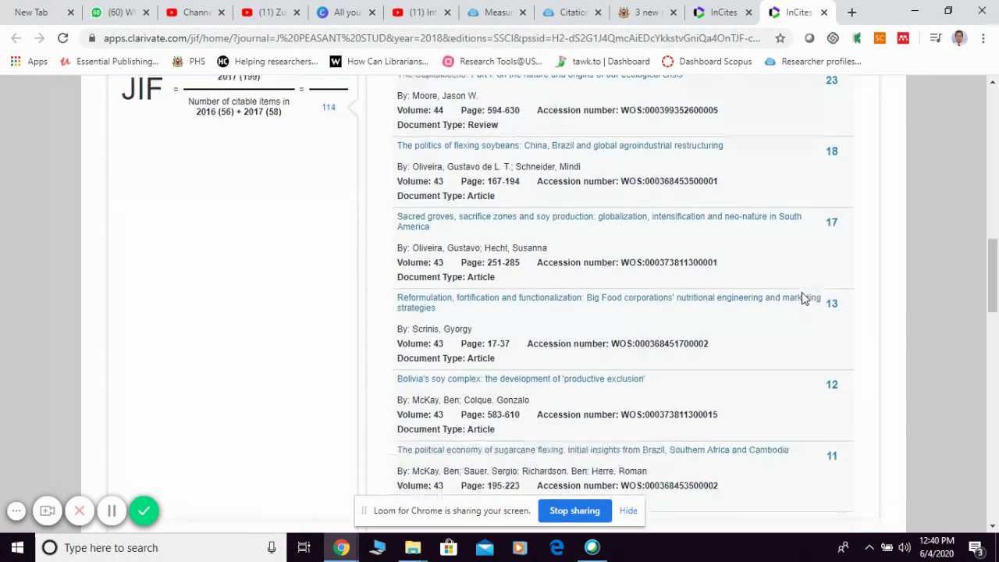
scroll(804, 298, "down", 2)
scroll(804, 298, "down", 1)
scroll(804, 298, "down", 1)
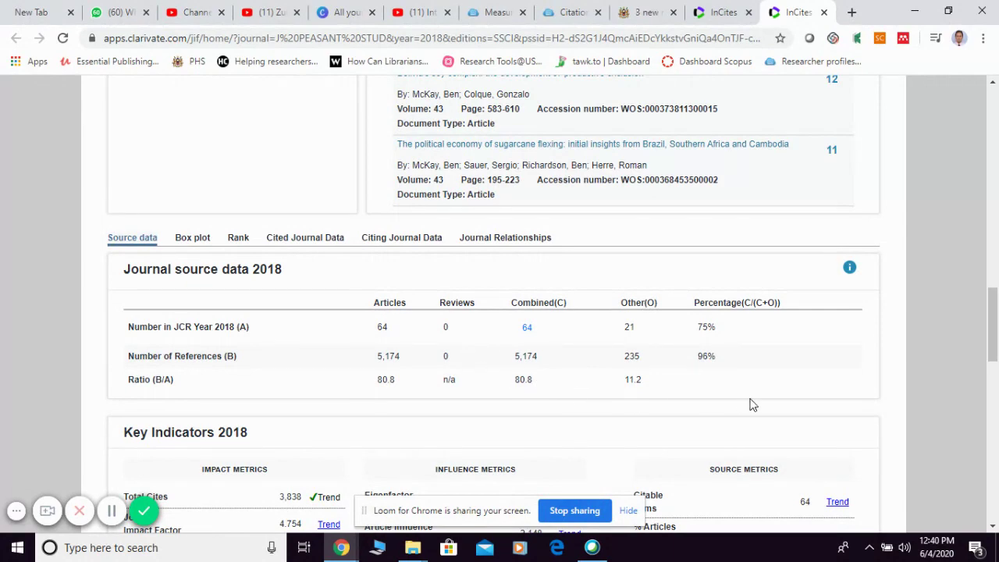
scroll(844, 345, "down", 3)
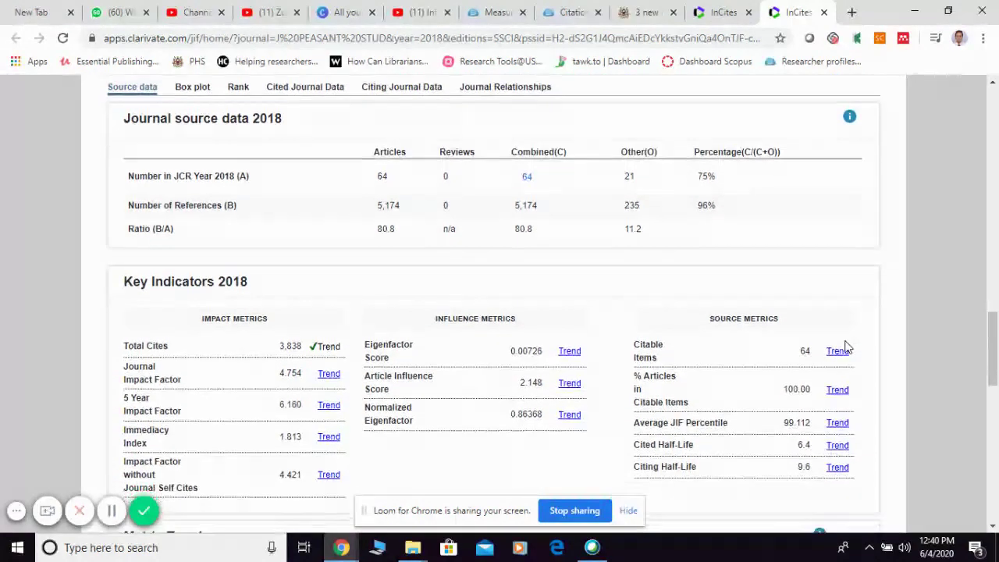
scroll(616, 334, "down", 2)
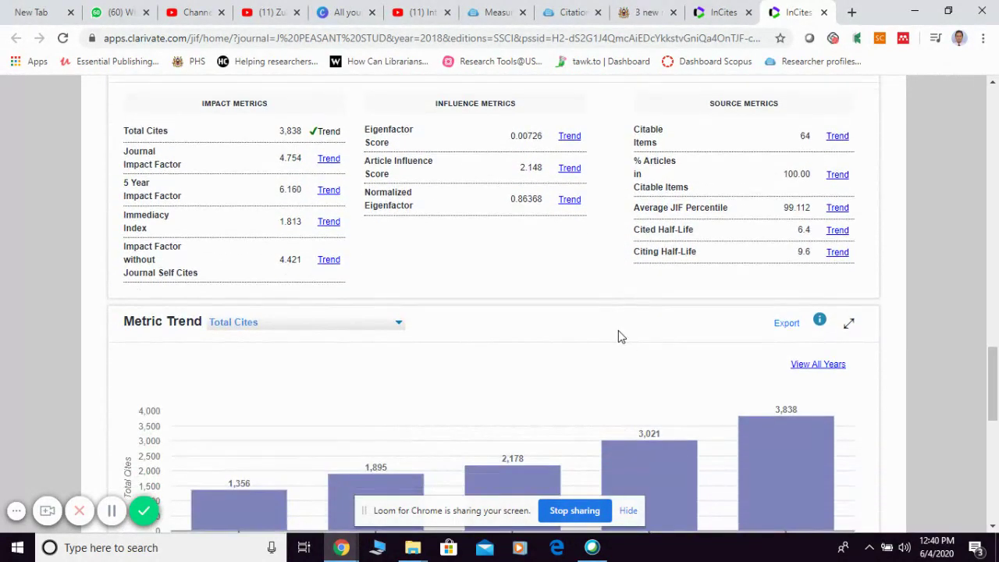
scroll(618, 336, "down", 2)
scroll(618, 336, "down", 1)
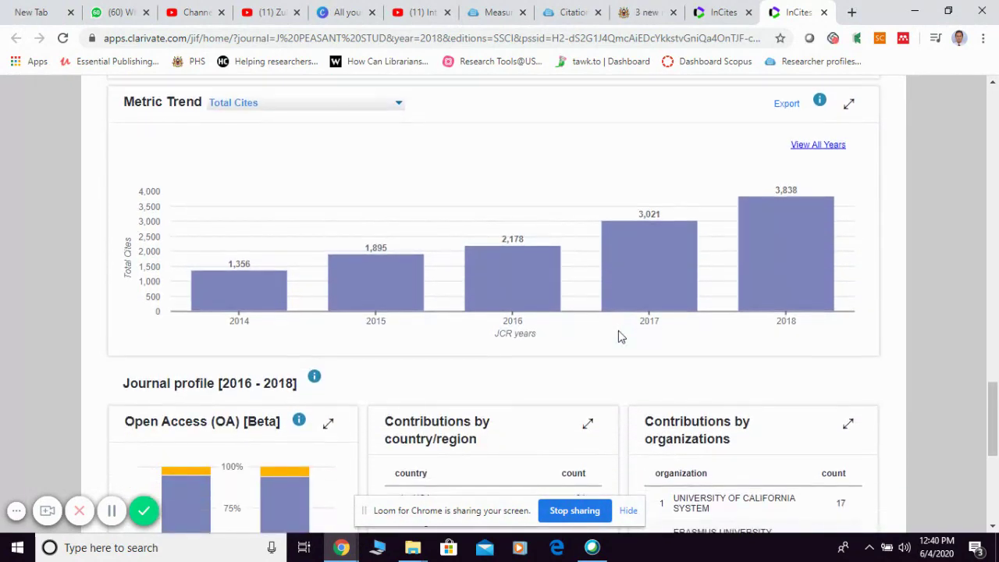
scroll(618, 336, "down", 2)
scroll(618, 336, "down", 2)
scroll(618, 336, "down", 1)
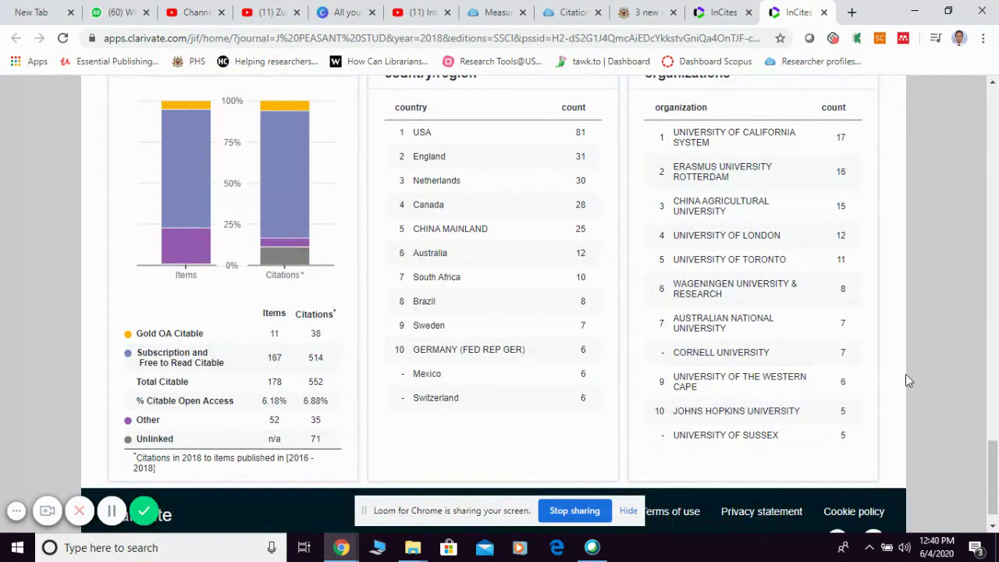
scroll(914, 377, "up", 1)
scroll(915, 374, "up", 1)
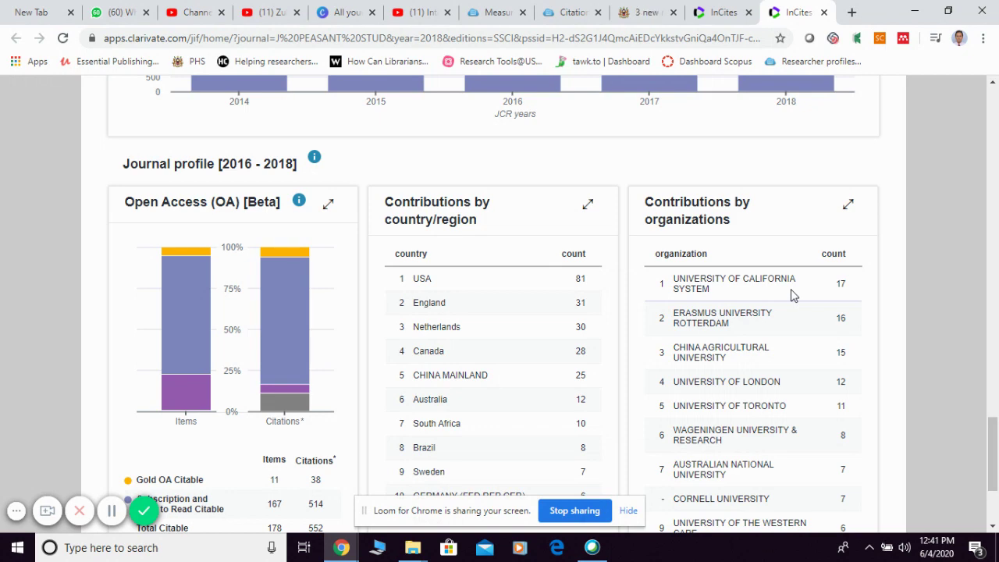
scroll(805, 374, "down", 1)
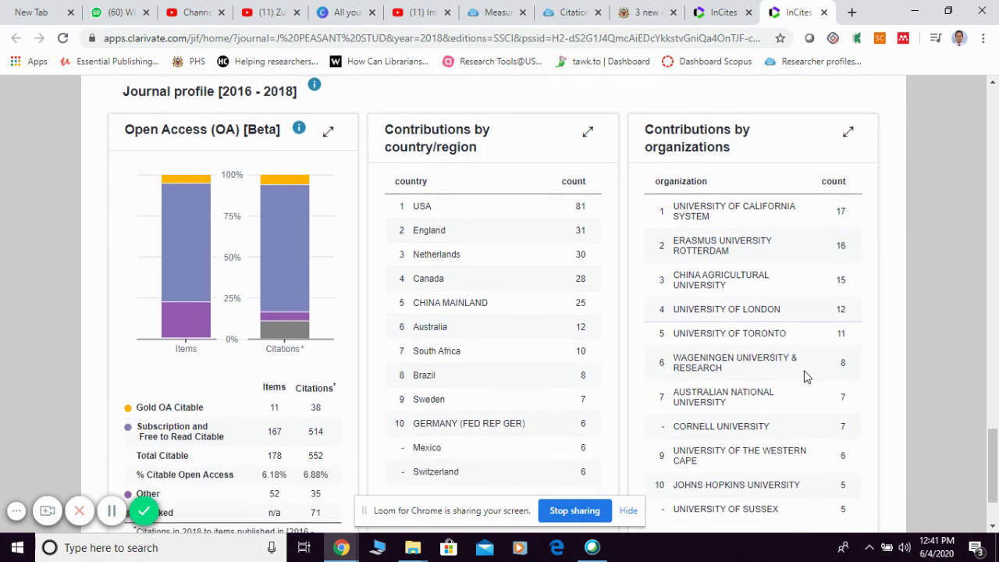
scroll(805, 374, "up", 1)
scroll(805, 373, "up", 5)
scroll(804, 373, "up", 2)
scroll(804, 373, "up", 3)
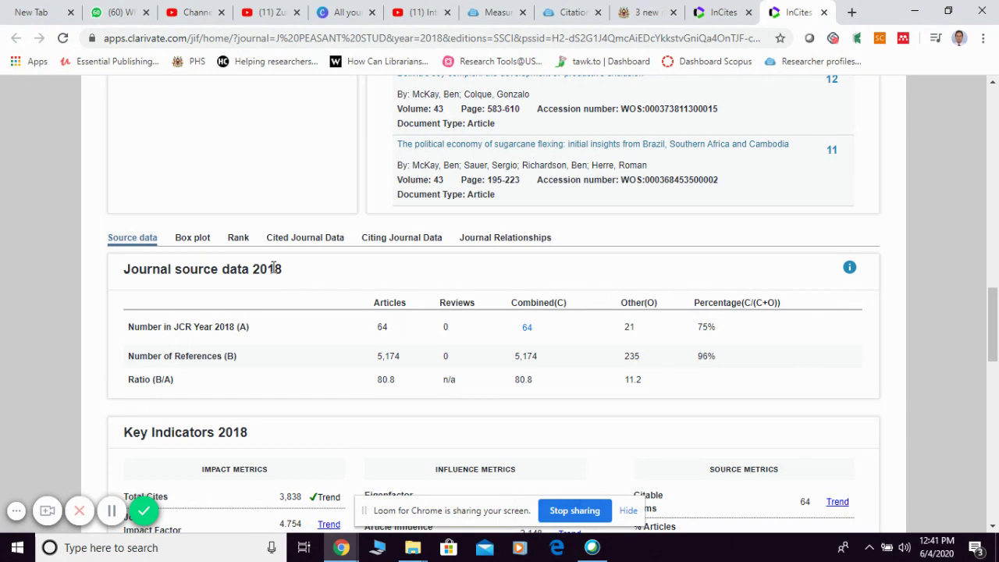
left_click(237, 242)
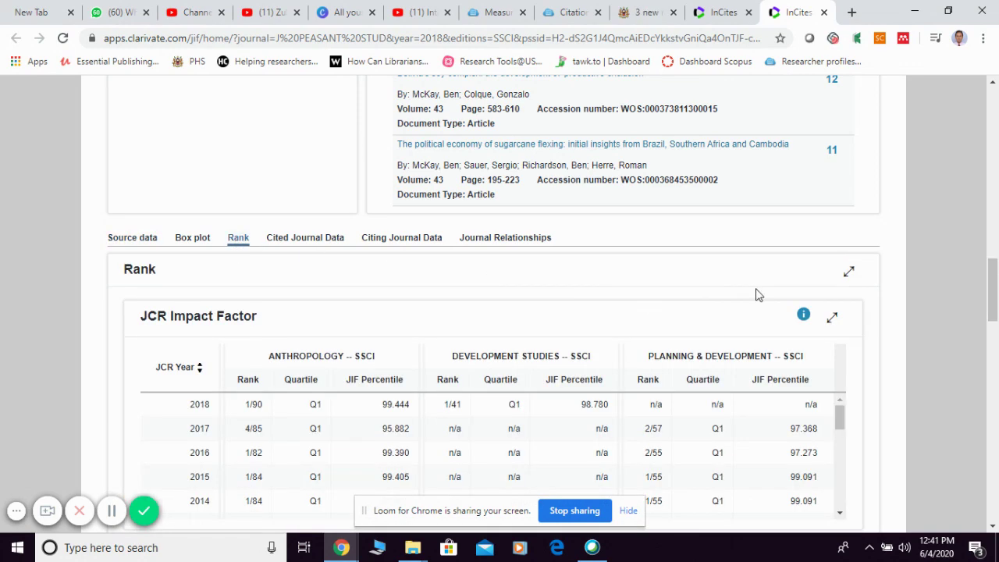
left_click_drag(988, 316, 988, 335)
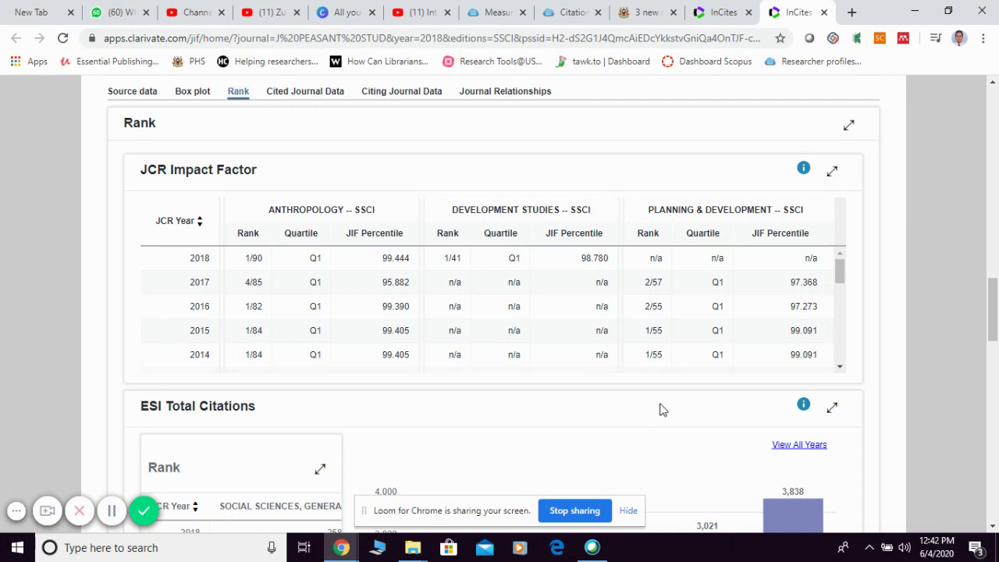
scroll(664, 424, "down", 3)
scroll(666, 424, "up", 7)
scroll(665, 425, "up", 5)
scroll(666, 424, "up", 5)
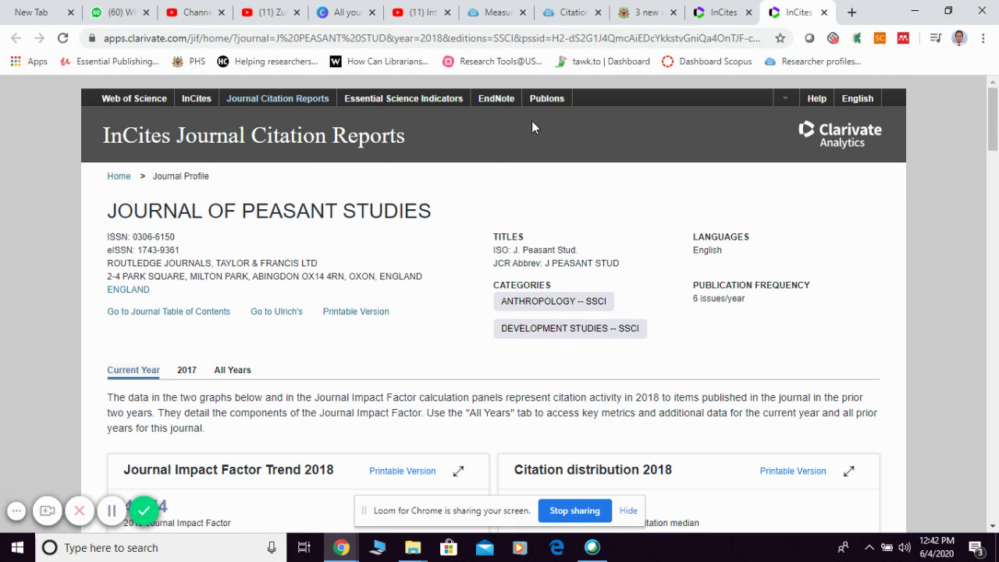
Return to the first tab's Anthropology ranking, with Journal of Peasant Studies first at 4.754
left_click(721, 19)
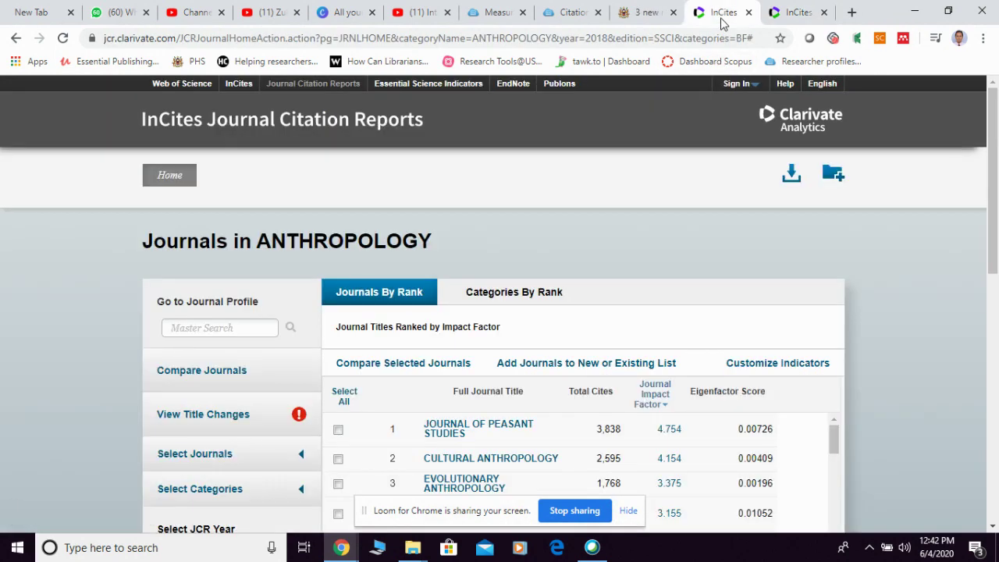
scroll(949, 384, "down", 1)
scroll(945, 374, "down", 1)
scroll(945, 374, "down", 2)
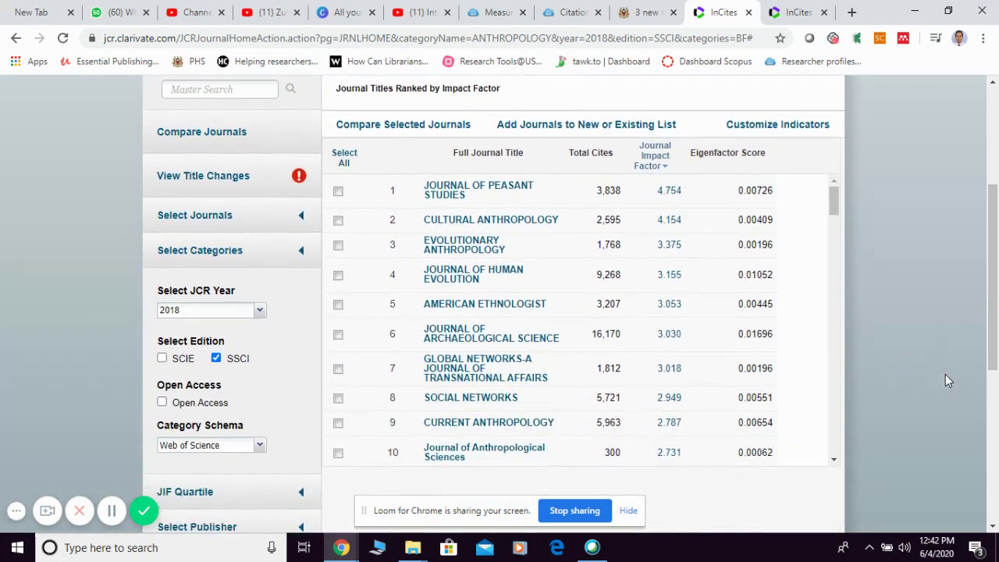
scroll(945, 380, "down", 1)
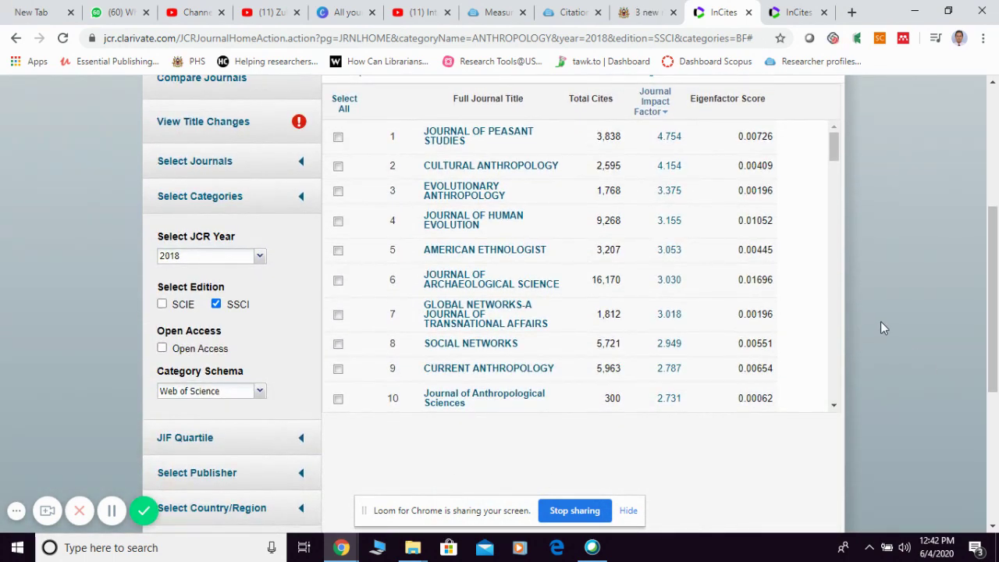